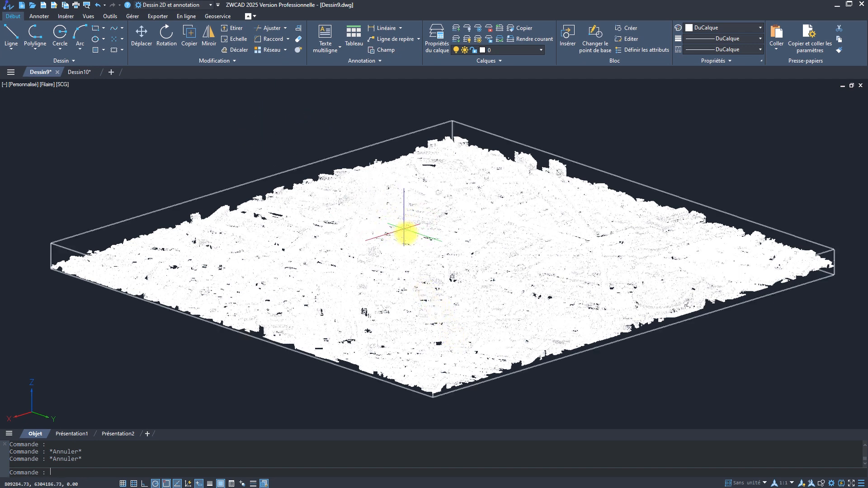
Step: Select the city point cloud and colour it by Classification
{"action": "left_click", "coordinate": [410, 243]}
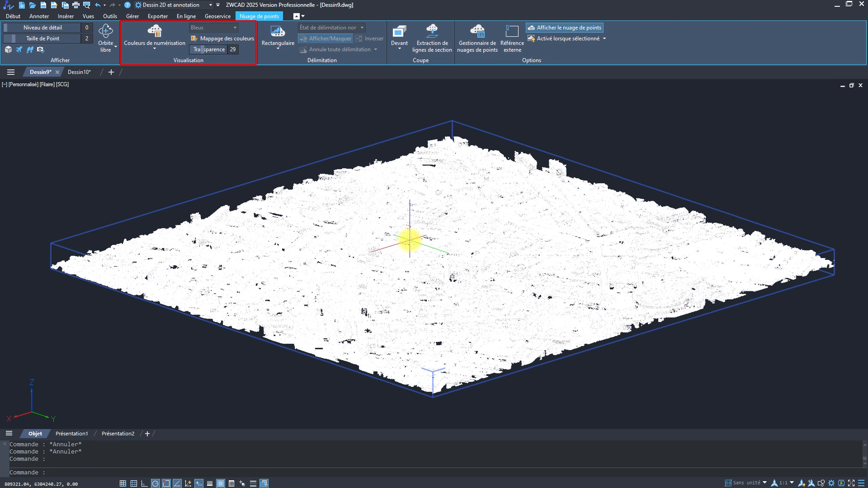
{"action": "left_click", "coordinate": [166, 46]}
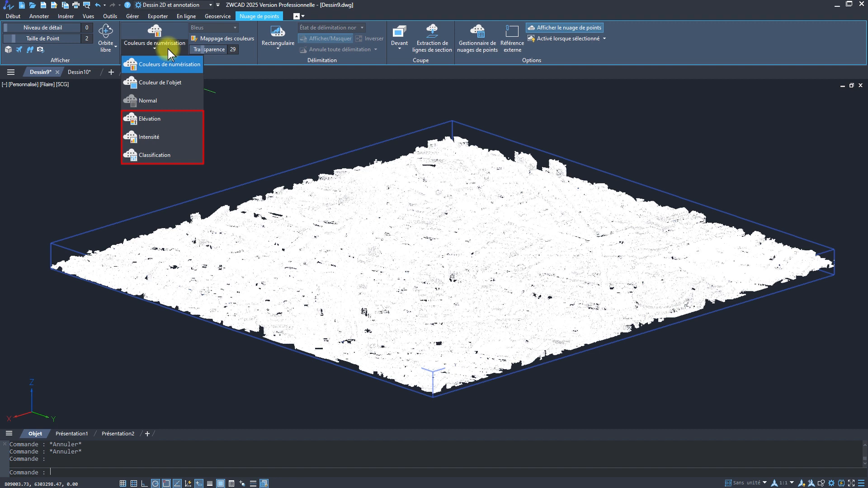
{"action": "left_click", "coordinate": [156, 155]}
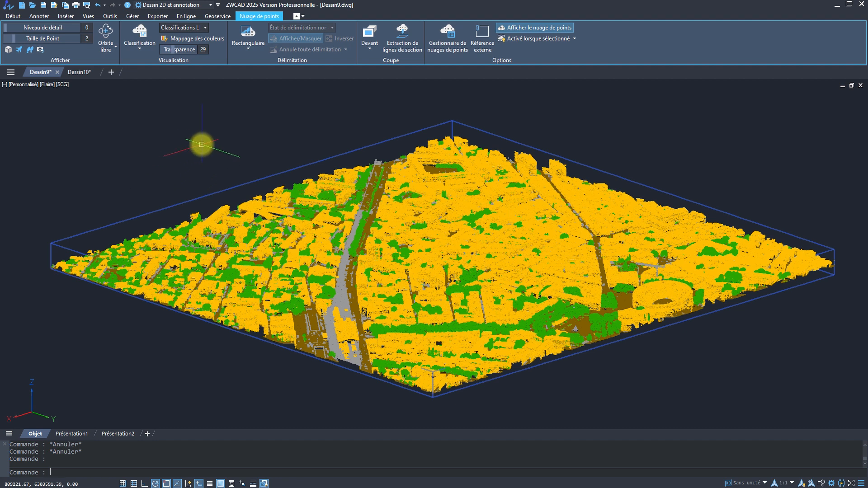
Step: In the classification colour mapping, hide the Sol class and the low, medium and high vegetation classes, and apply
{"action": "left_click", "coordinate": [186, 39]}
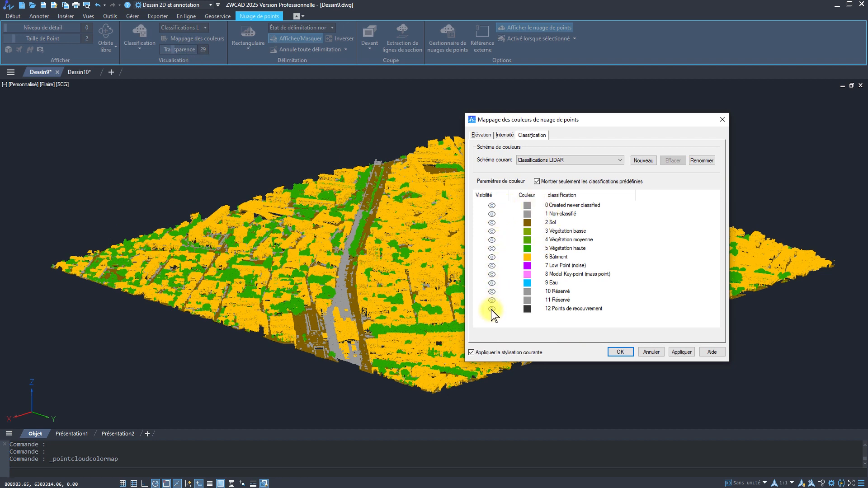
{"action": "left_click", "coordinate": [491, 232]}
{"action": "left_click", "coordinate": [491, 239]}
{"action": "left_click", "coordinate": [491, 248]}
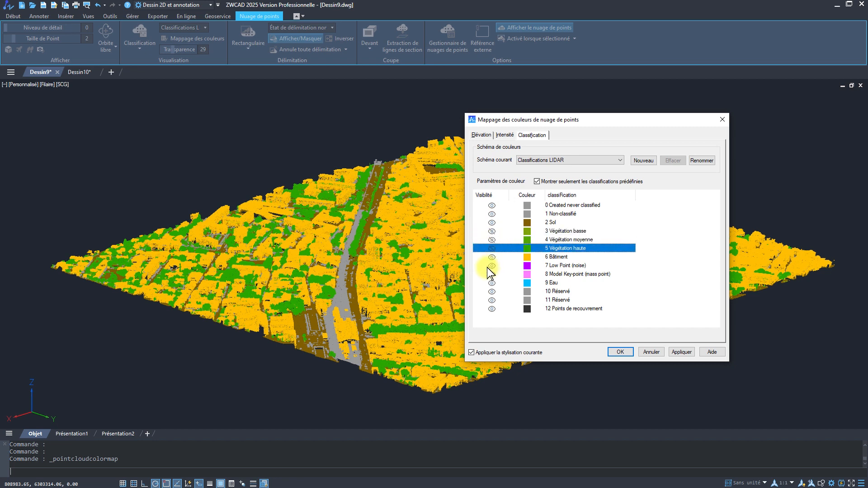
{"action": "left_click", "coordinate": [491, 223]}
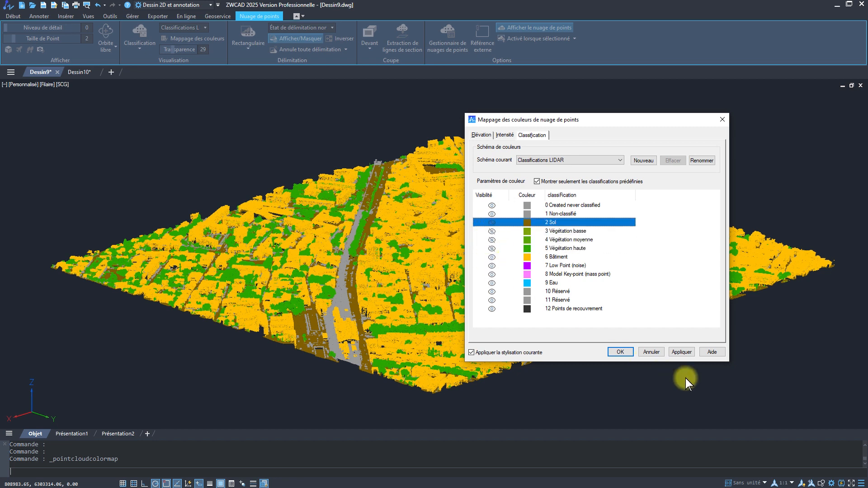
{"action": "left_click", "coordinate": [682, 352]}
{"action": "left_click", "coordinate": [620, 352]}
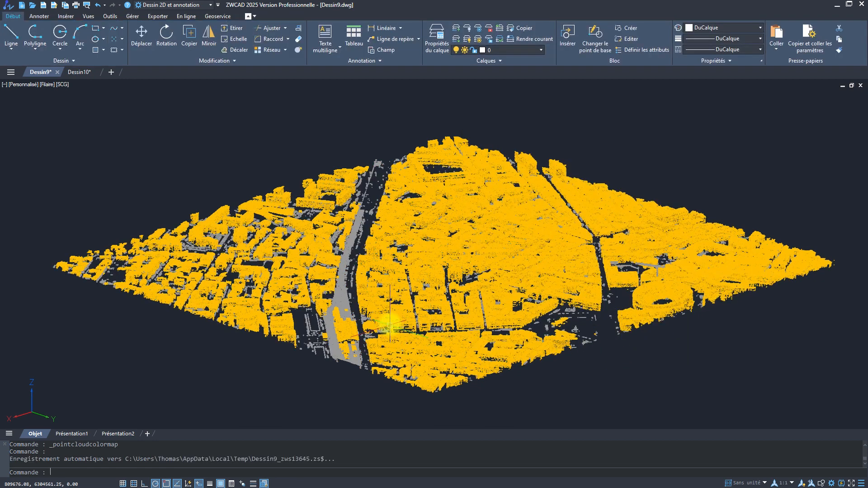
Step: Set the point cloud's level of detail to 10
{"action": "scroll", "coordinate": [390, 321], "scroll_direction": "up", "scroll_amount": 3}
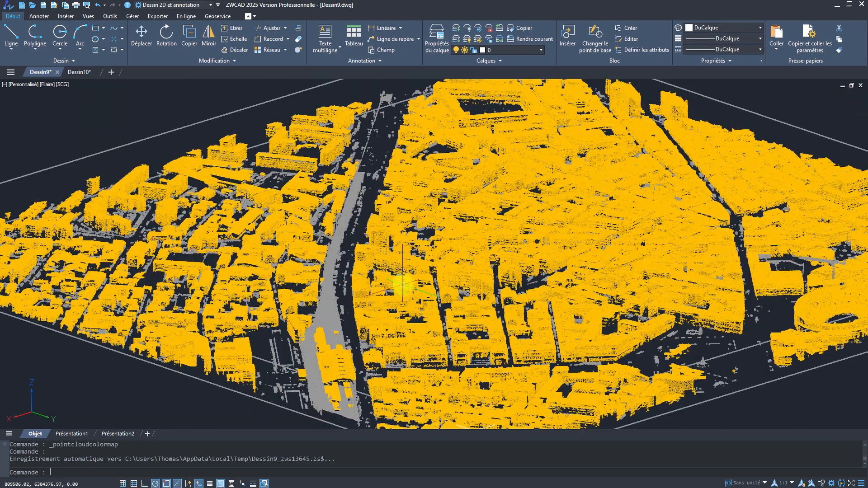
{"action": "left_click", "coordinate": [389, 261]}
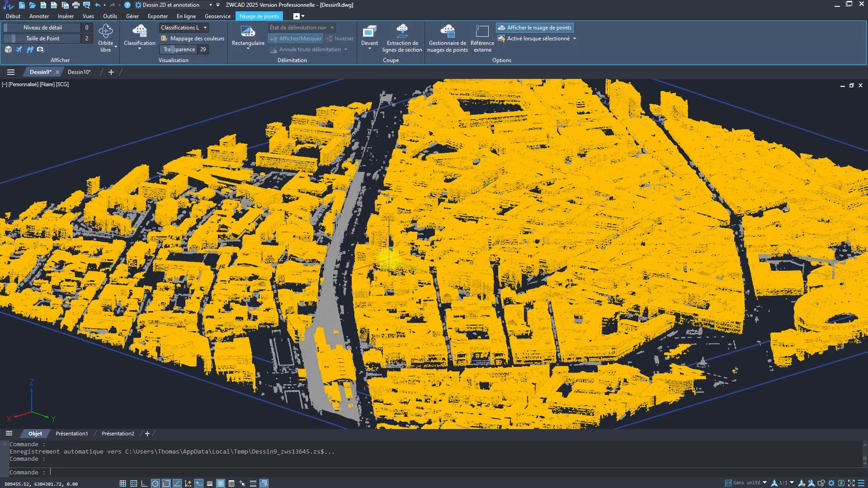
{"action": "left_click_drag", "start_coordinate": [12, 26], "coordinate": [75, 28]}
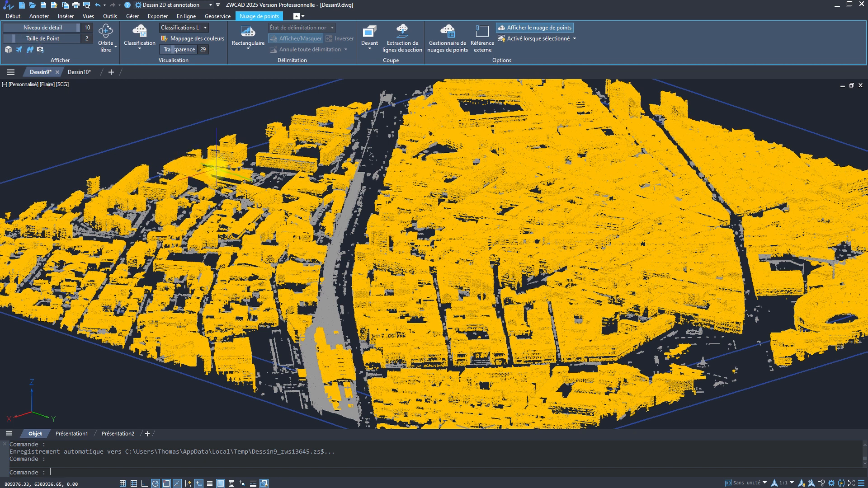
Step: Change the colour of the 6 Bâtiment class to red in the point cloud's classification mapping
{"action": "left_click", "coordinate": [308, 213]}
{"action": "left_click", "coordinate": [185, 39]}
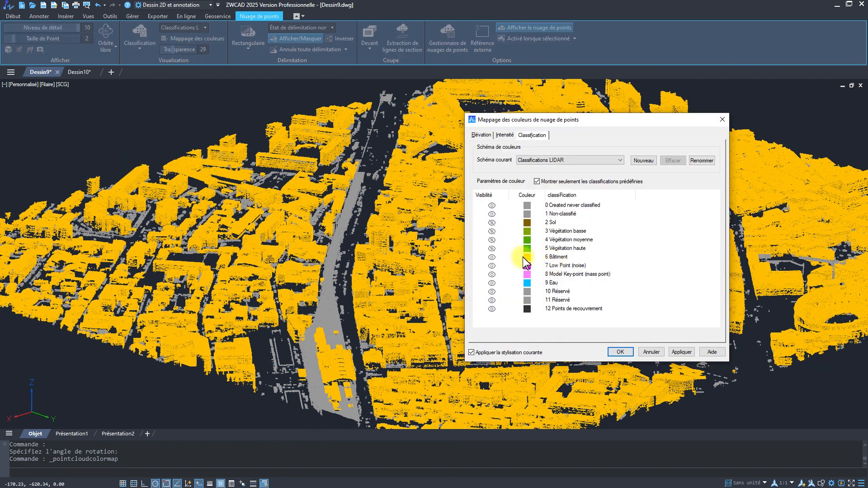
{"action": "double_click", "coordinate": [526, 256]}
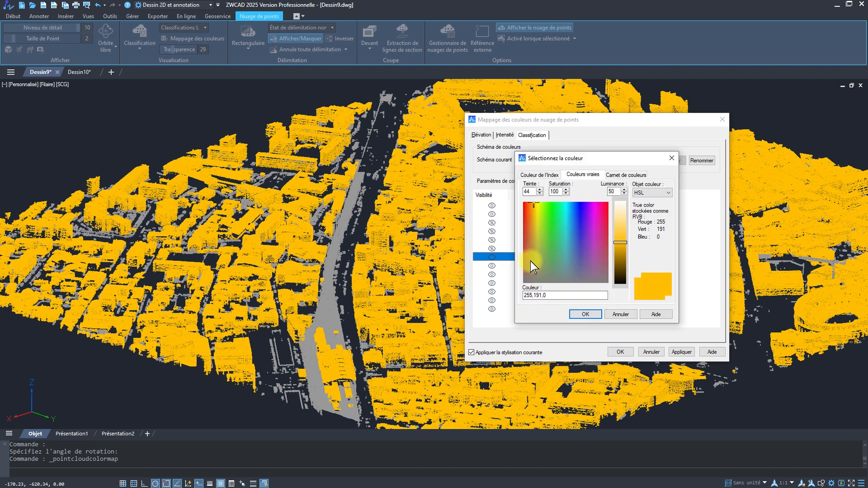
{"action": "left_click", "coordinate": [525, 217]}
{"action": "left_click", "coordinate": [585, 314]}
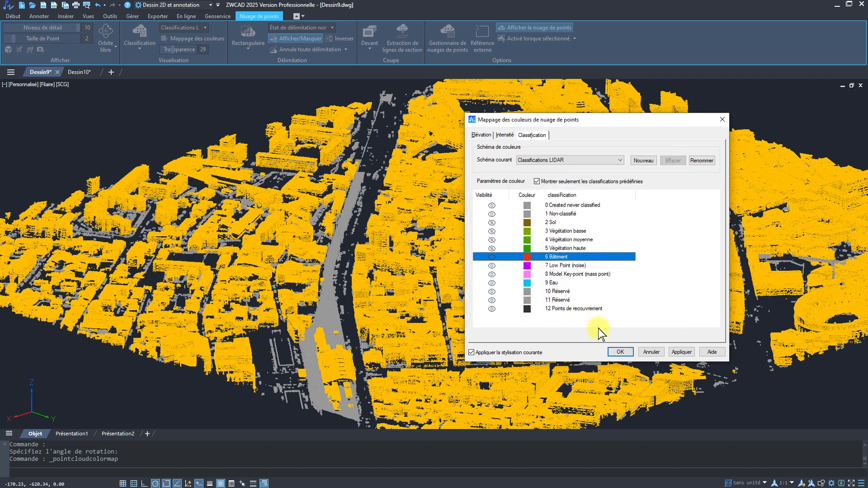
{"action": "left_click", "coordinate": [620, 351]}
Step: Switch the city point cloud's colouring to Elévation
{"action": "mouse_move", "coordinate": [452, 333]}
{"action": "middle_mouse_down", "text": "shift"}
{"action": "mouse_move", "coordinate": [462, 312]}
{"action": "mouse_move", "coordinate": [463, 339]}
{"action": "middle_mouse_up", "text": "shift"}
{"action": "middle_click_drag", "start_coordinate": [602, 353], "coordinate": [547, 339]}
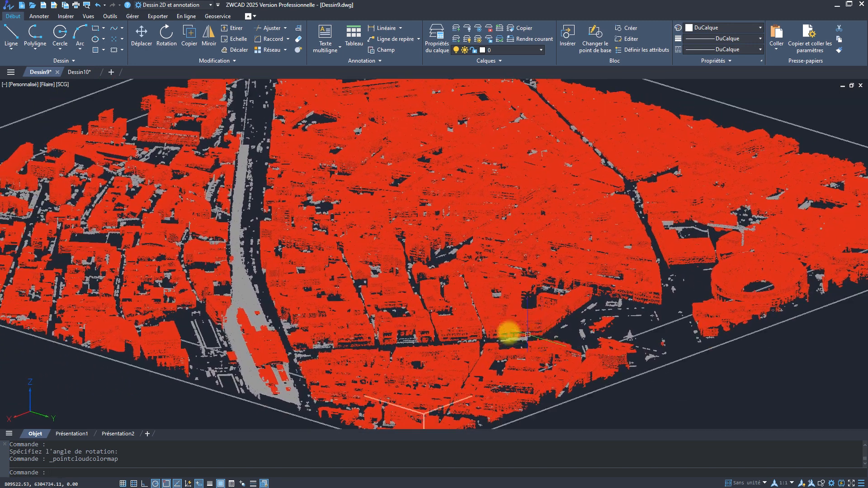
{"action": "middle_click_drag", "start_coordinate": [502, 319], "coordinate": [526, 327]}
{"action": "scroll", "coordinate": [525, 327], "scroll_direction": "down", "scroll_amount": 2}
{"action": "left_click", "coordinate": [481, 270]}
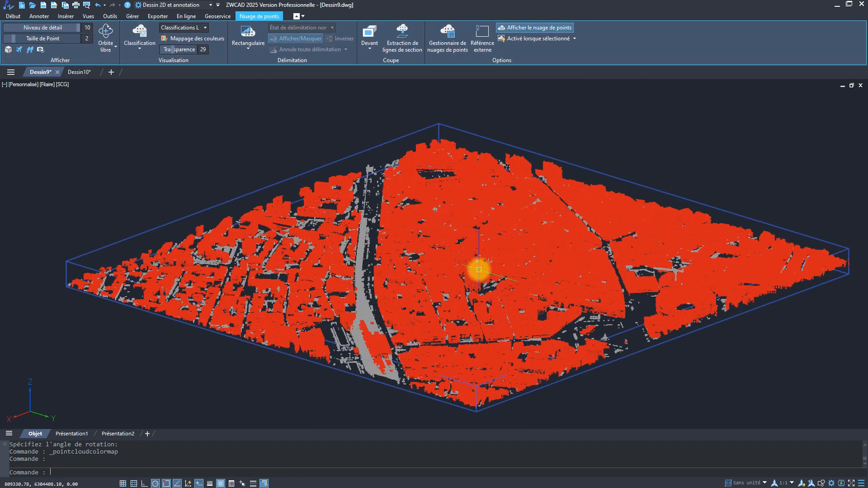
{"action": "left_click", "coordinate": [140, 49]}
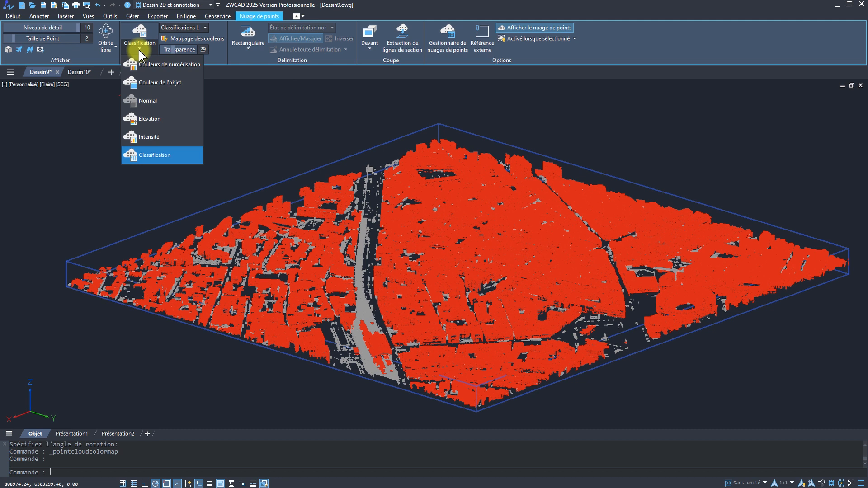
{"action": "left_click", "coordinate": [145, 115]}
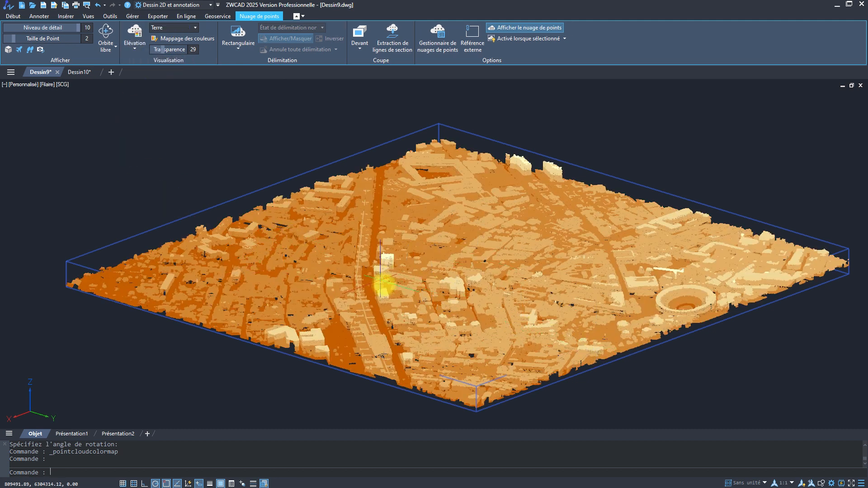
Step: Set the elevation mapping to 9 colours with a custom range instead of the cloud's extents and an interval height of 4, and apply
{"action": "scroll", "coordinate": [686, 306], "scroll_direction": "up", "scroll_amount": 3}
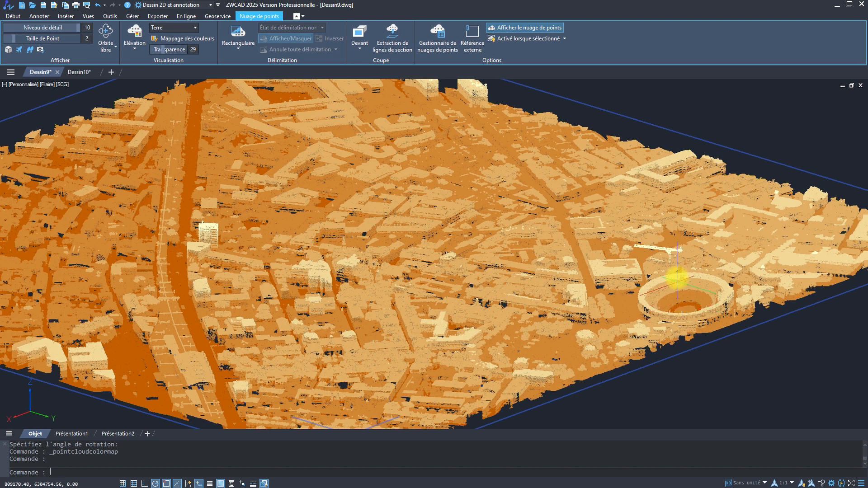
{"action": "left_click", "coordinate": [169, 40]}
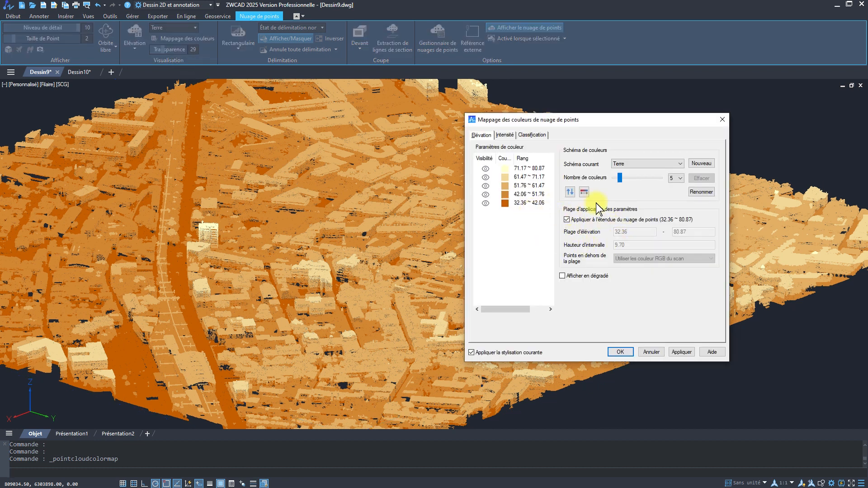
{"action": "left_click_drag", "start_coordinate": [619, 179], "coordinate": [628, 178]}
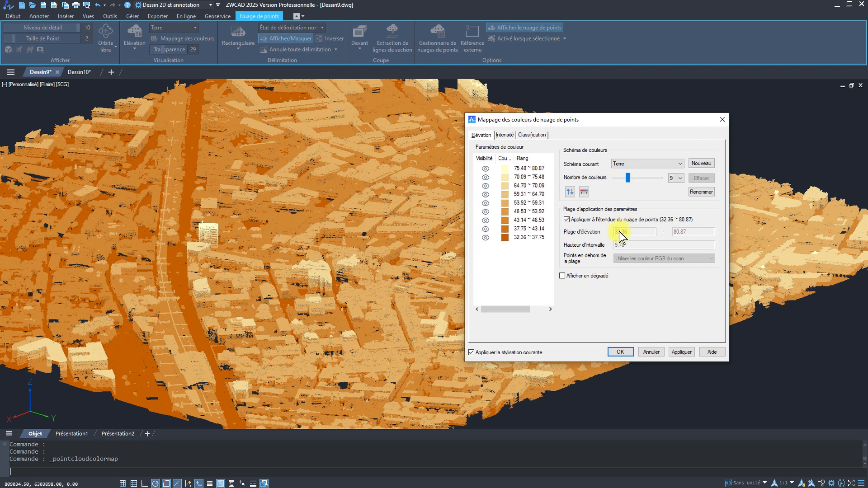
{"action": "left_click", "coordinate": [567, 220]}
{"action": "left_click_drag", "start_coordinate": [631, 244], "coordinate": [583, 238]}
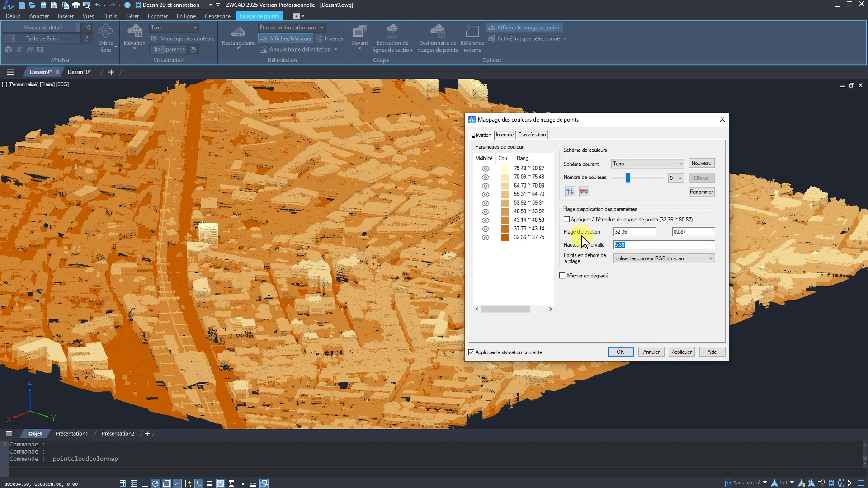
{"action": "type", "text": "4"}
{"action": "left_click", "coordinate": [682, 352]}
{"action": "left_click", "coordinate": [621, 352]}
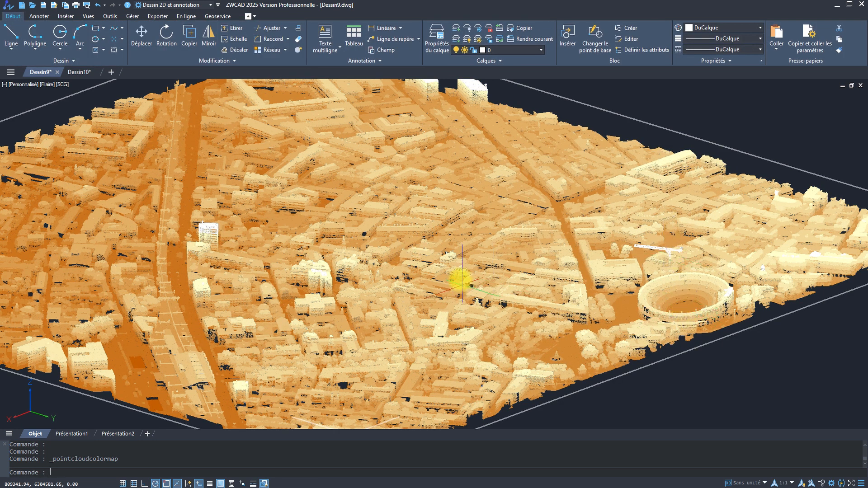
Step: Switch the point cloud's elevation colour scheme to Spectre with 9 colours and apply it
{"action": "left_click", "coordinate": [451, 274]}
{"action": "left_click", "coordinate": [167, 39]}
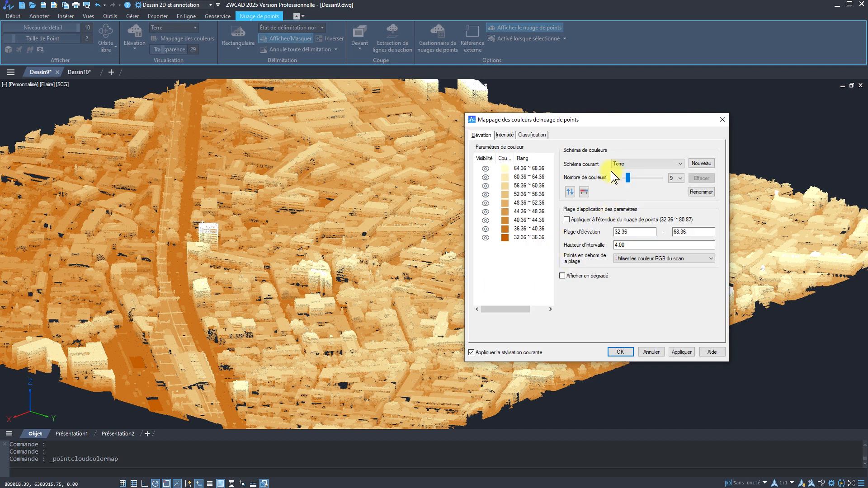
{"action": "left_click", "coordinate": [637, 163]}
{"action": "left_click", "coordinate": [639, 195]}
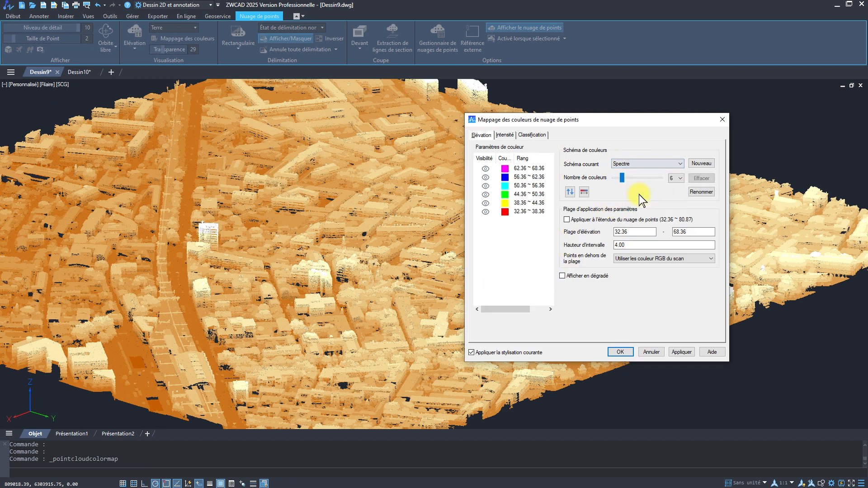
{"action": "left_click_drag", "start_coordinate": [621, 181], "coordinate": [627, 180]}
{"action": "left_click", "coordinate": [682, 352]}
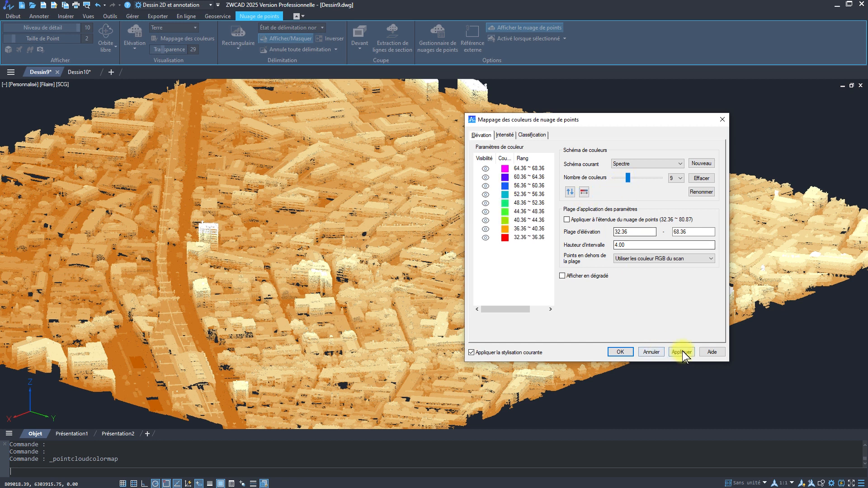
{"action": "left_click", "coordinate": [622, 351]}
Step: Invert the colour order of the Spectre elevation scheme and apply it to the point cloud
{"action": "middle_click_drag", "start_coordinate": [535, 319], "coordinate": [569, 296]}
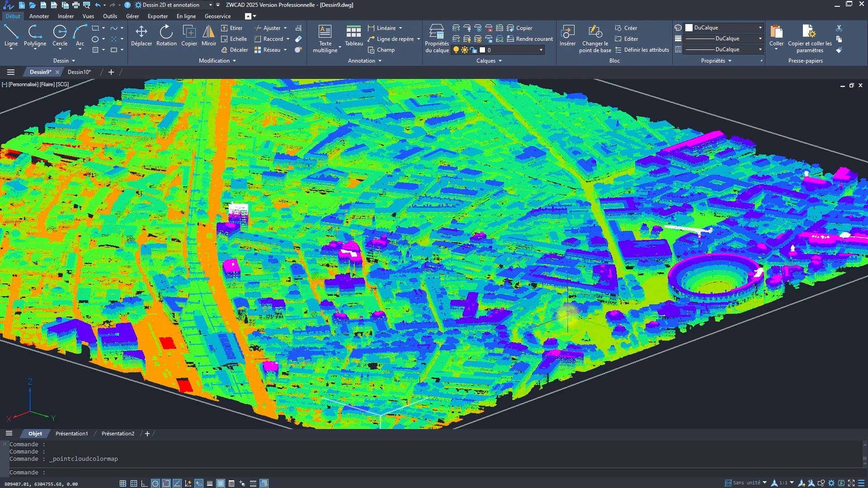
{"action": "middle_click_drag", "start_coordinate": [572, 325], "coordinate": [606, 281], "text": "shift"}
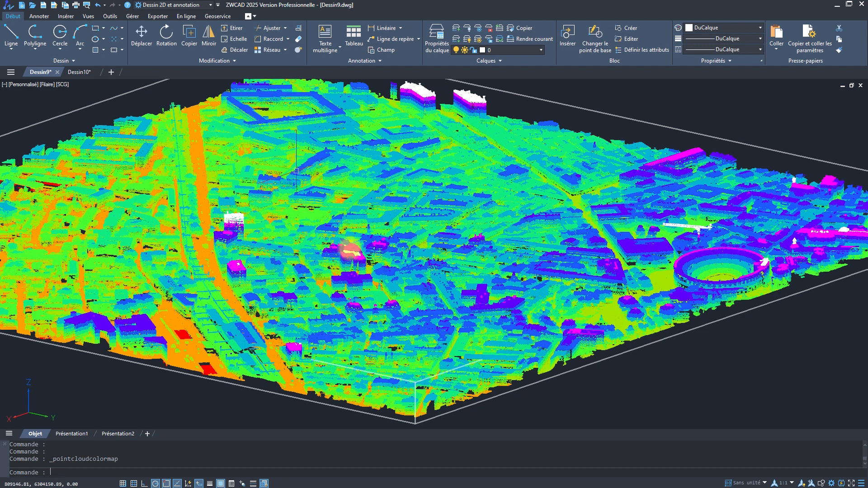
{"action": "left_click", "coordinate": [349, 249]}
{"action": "left_click", "coordinate": [180, 40]}
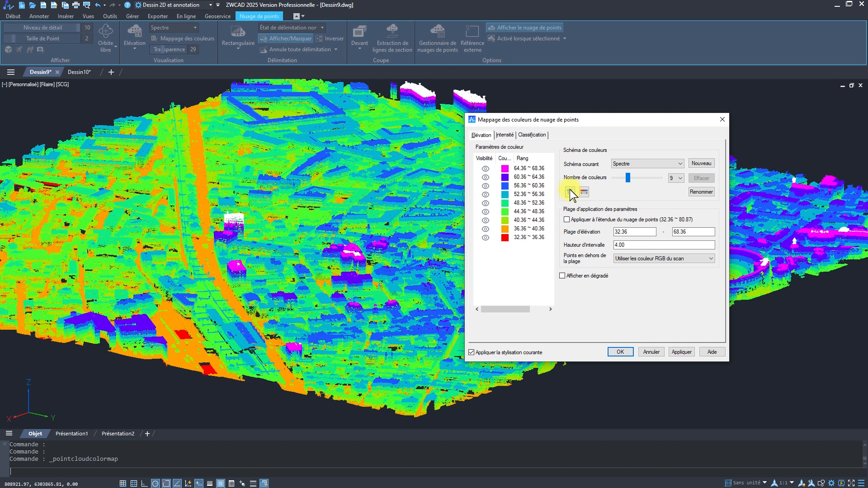
{"action": "left_click", "coordinate": [570, 193]}
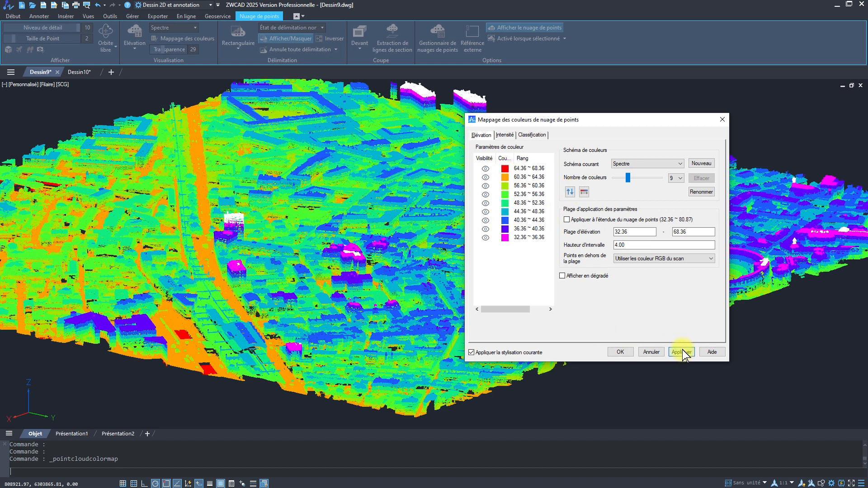
{"action": "left_click", "coordinate": [624, 351]}
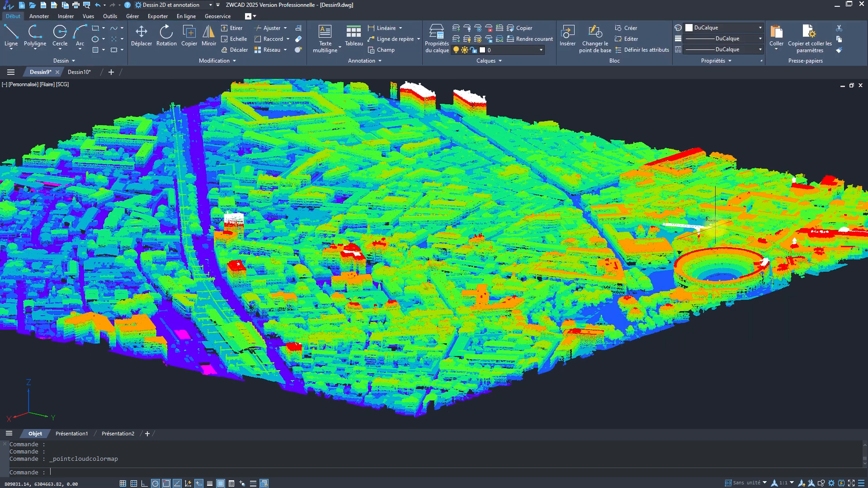
Step: In the Dessin10 drawing, open the point cloud manager for the building cloud and toggle the first scan off and back on
{"action": "middle_click_drag", "start_coordinate": [460, 256], "coordinate": [483, 268]}
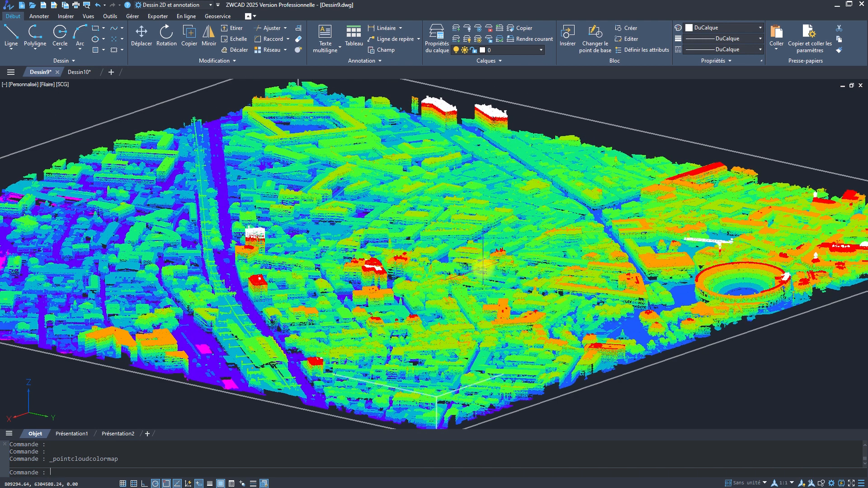
{"action": "left_click", "coordinate": [79, 72]}
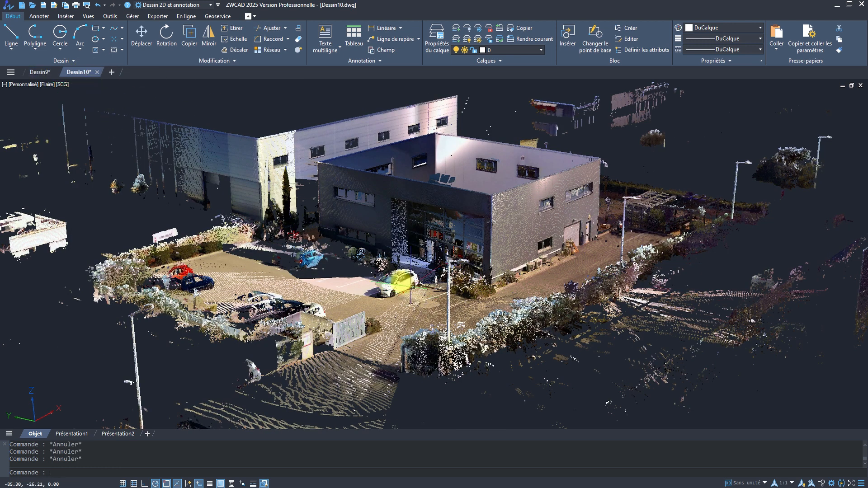
{"action": "scroll", "coordinate": [400, 281], "scroll_direction": "down", "scroll_amount": 2}
{"action": "left_click", "coordinate": [416, 214]}
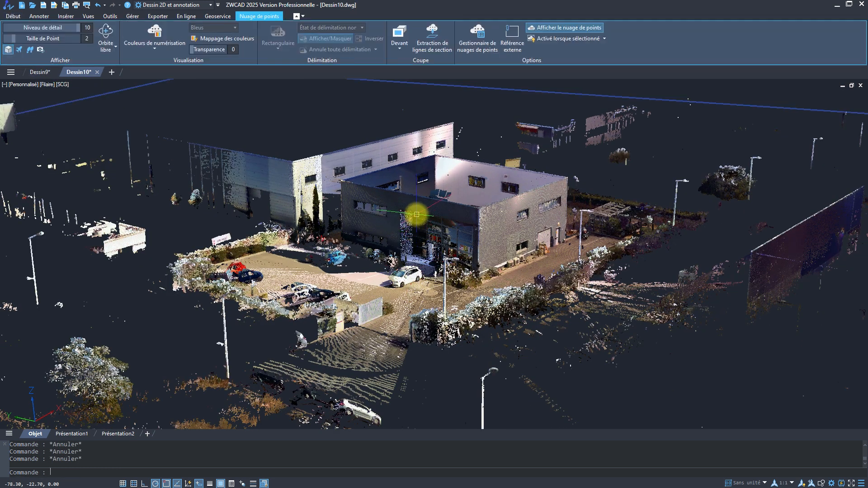
{"action": "left_click", "coordinate": [474, 49]}
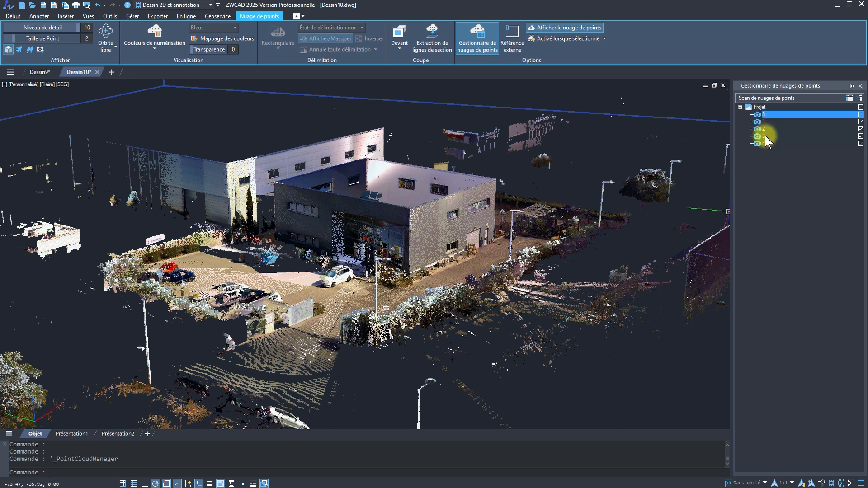
{"action": "left_click", "coordinate": [860, 115]}
{"action": "left_click", "coordinate": [860, 113]}
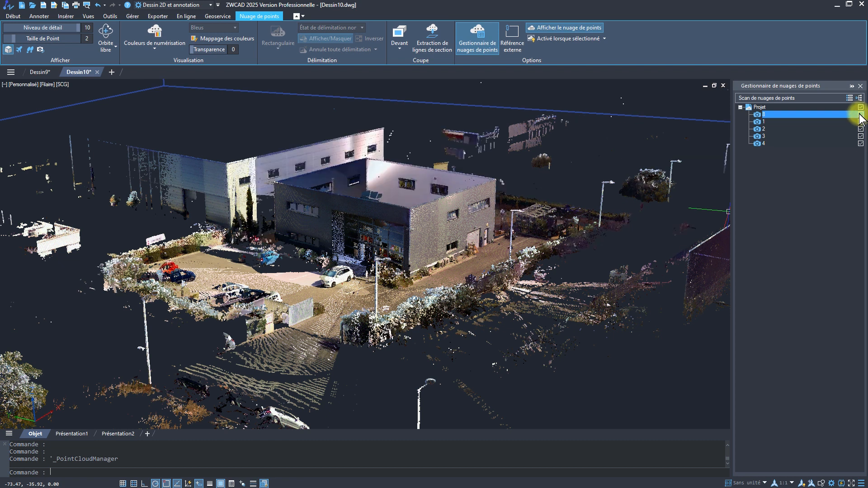
Step: Toggle scans 1, 2 and 4 of the building cloud off and back on one after another
{"action": "left_click", "coordinate": [861, 122]}
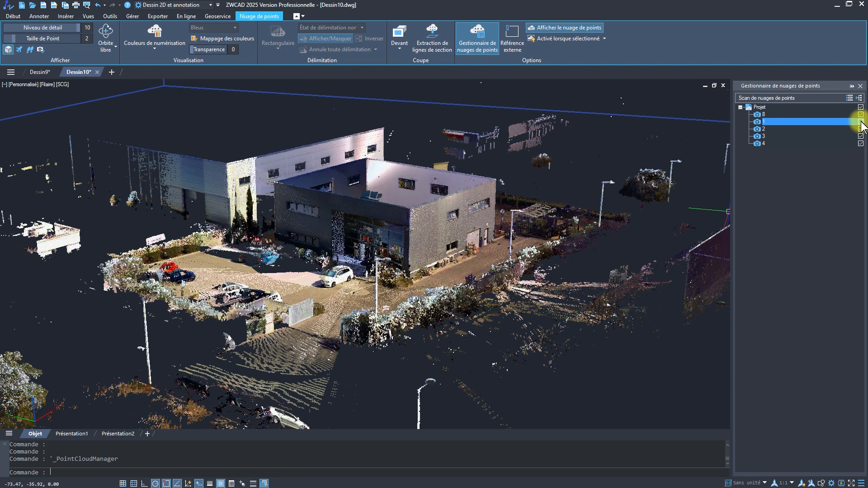
{"action": "left_click", "coordinate": [861, 129]}
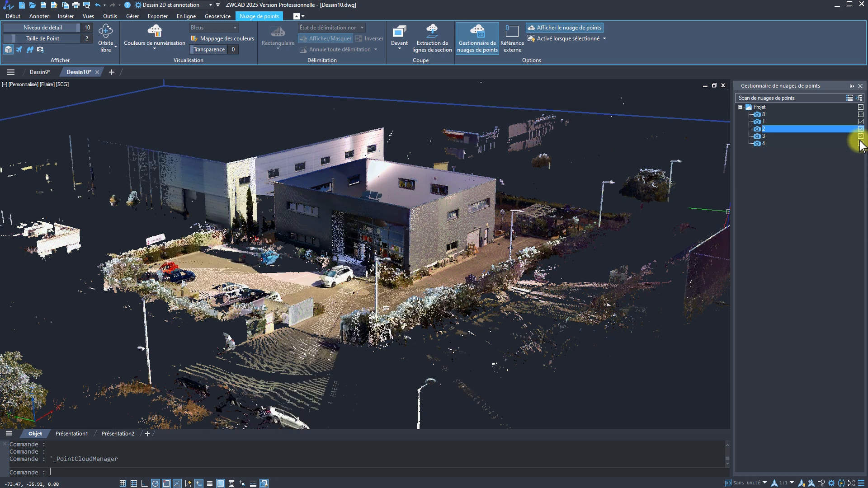
{"action": "left_click", "coordinate": [861, 144]}
{"action": "left_click", "coordinate": [861, 144]}
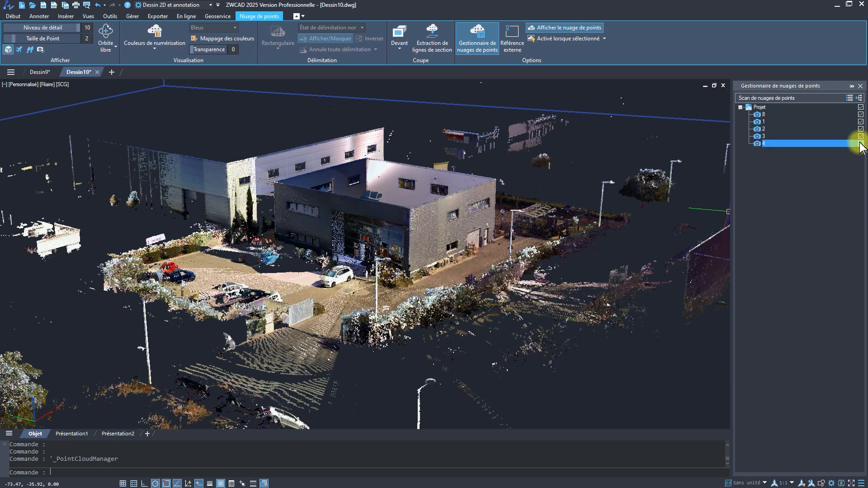
Step: Hide scan 4 to inspect the building's facades without its points, and show it again
{"action": "scroll", "coordinate": [485, 226], "scroll_direction": "up", "scroll_amount": 2}
{"action": "middle_click_drag", "start_coordinate": [485, 227], "coordinate": [420, 255]}
{"action": "scroll", "coordinate": [324, 275], "scroll_direction": "up", "scroll_amount": 2}
{"action": "middle_click_drag", "start_coordinate": [326, 275], "coordinate": [364, 269]}
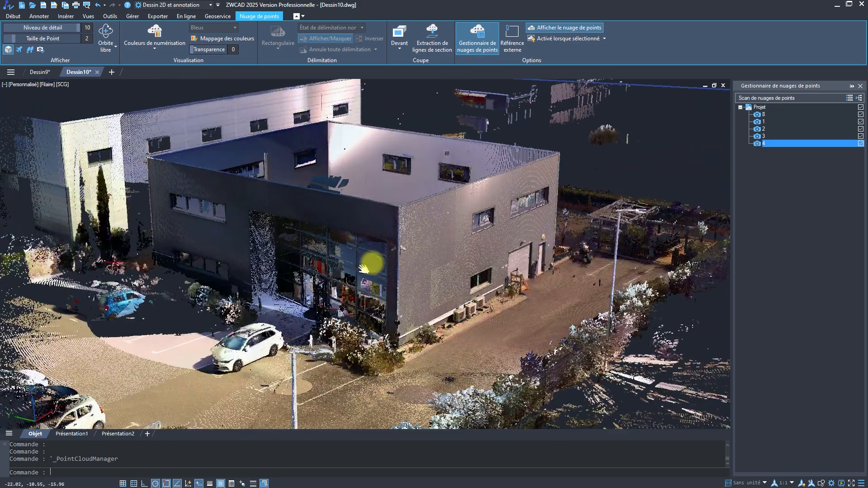
{"action": "left_click_drag", "start_coordinate": [364, 269], "coordinate": [393, 261]}
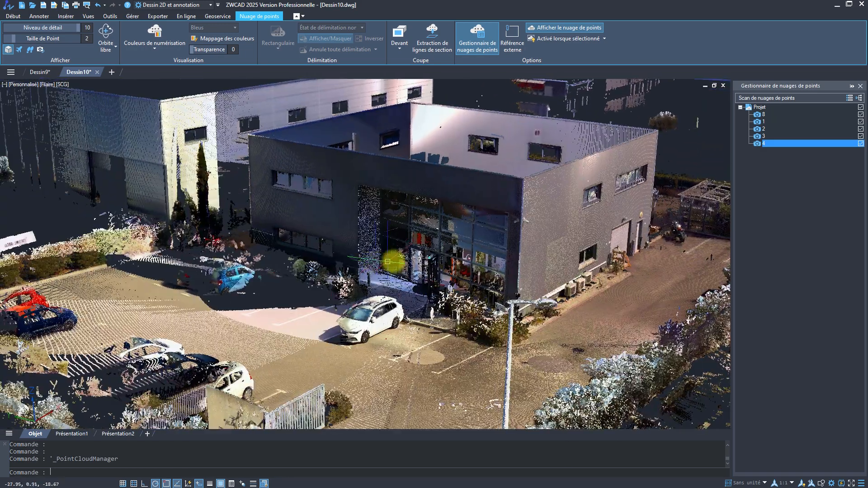
{"action": "left_click", "coordinate": [861, 144]}
{"action": "middle_click_drag", "start_coordinate": [564, 226], "coordinate": [539, 227], "text": "shift"}
{"action": "middle_click_drag", "start_coordinate": [595, 220], "coordinate": [567, 221]}
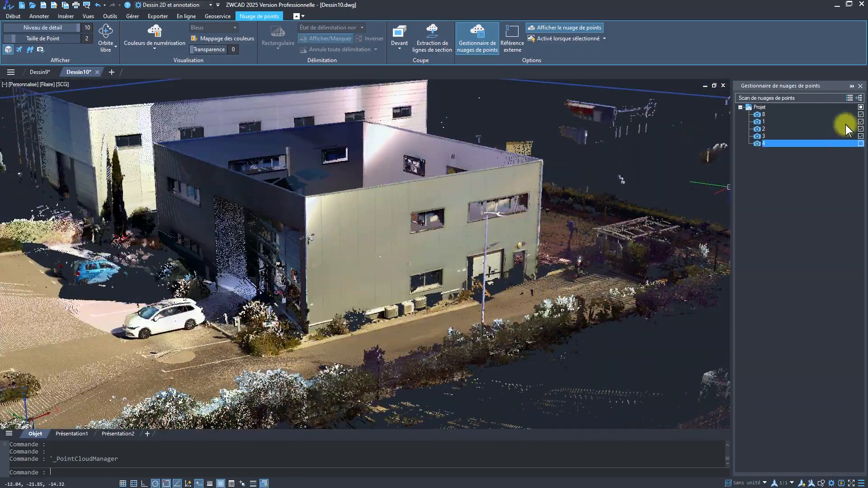
{"action": "left_click", "coordinate": [860, 143]}
Step: Isolate scan 3 of the building cloud so it is the only scan displayed
{"action": "right_click", "coordinate": [770, 136]}
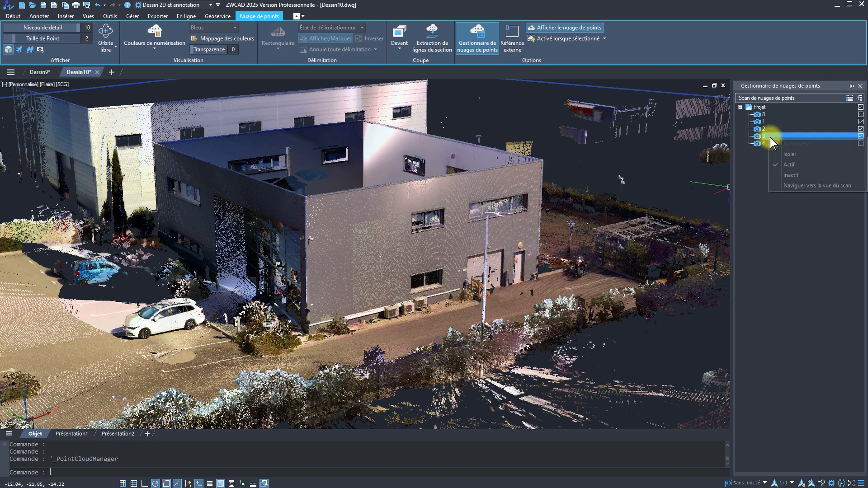
{"action": "left_click", "coordinate": [791, 157]}
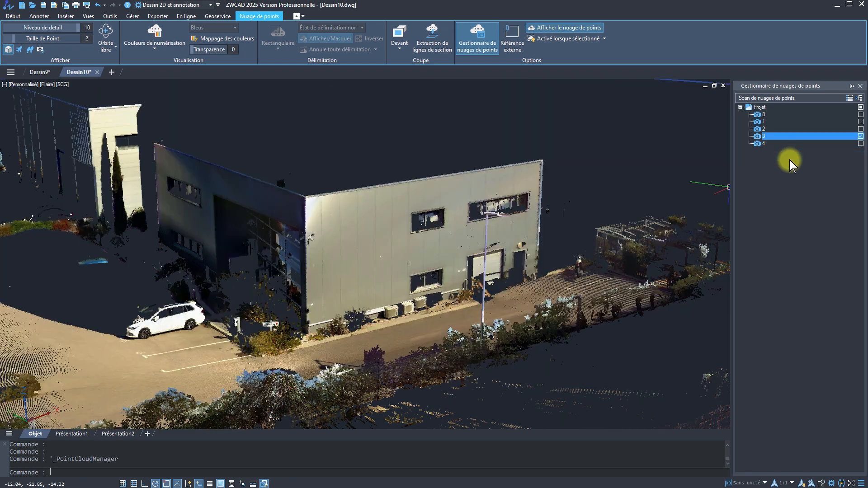
{"action": "middle_click_drag", "start_coordinate": [462, 286], "coordinate": [494, 279]}
Step: Navigate to the scan view of scan 3 from the point cloud manager
{"action": "right_click", "coordinate": [786, 134]}
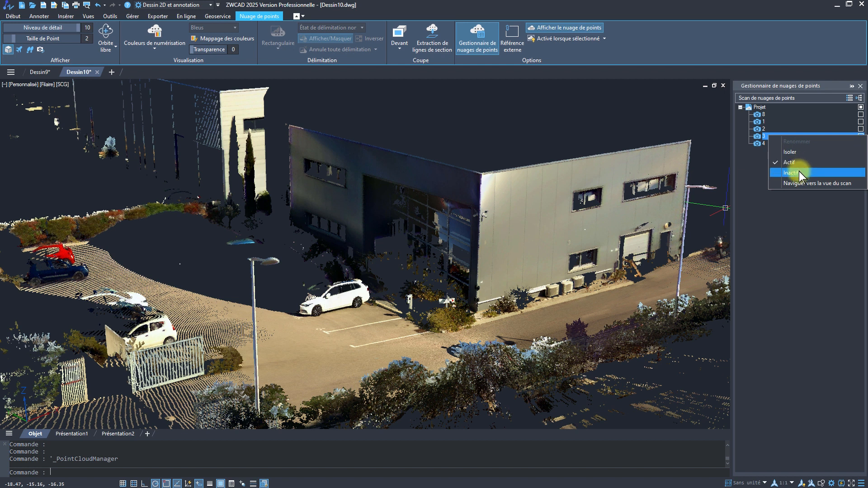
{"action": "left_click", "coordinate": [788, 203]}
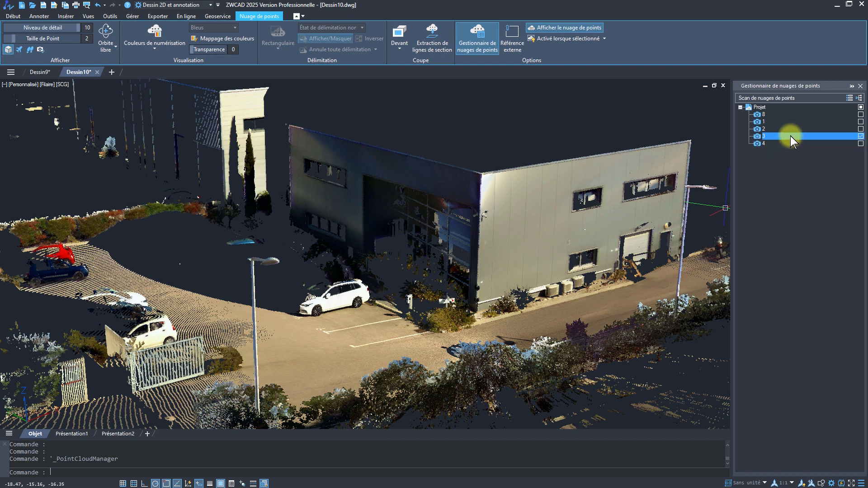
{"action": "right_click", "coordinate": [791, 137]}
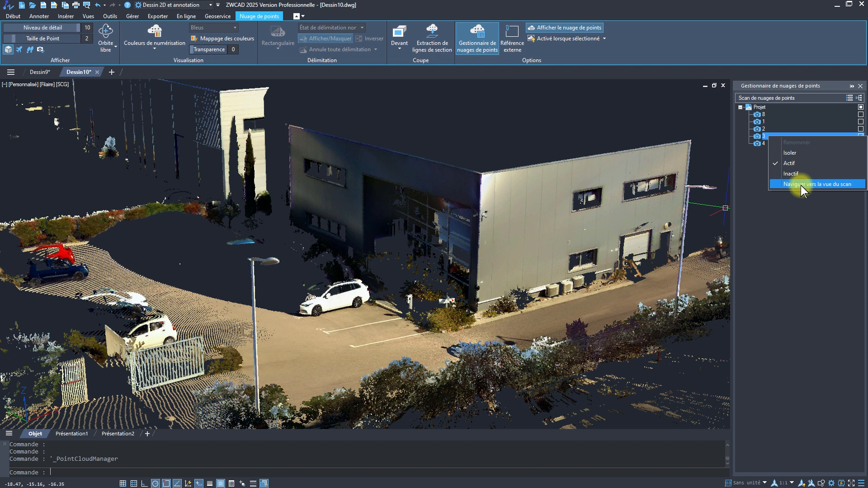
{"action": "left_click", "coordinate": [801, 184]}
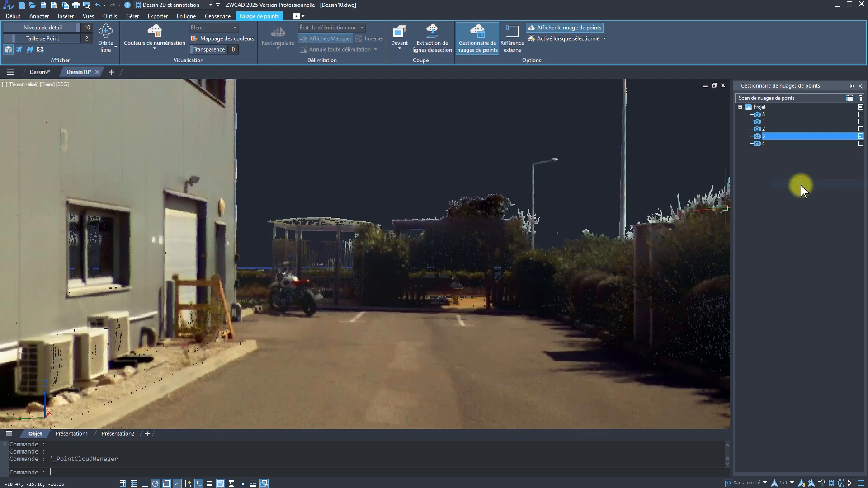
Step: Reactivate the first scan and scans 1, 2 and 4 so the whole project is displayed together with scan 3
{"action": "left_click", "coordinate": [860, 136]}
{"action": "left_click", "coordinate": [861, 129]}
{"action": "left_click", "coordinate": [860, 122]}
{"action": "left_click", "coordinate": [860, 114]}
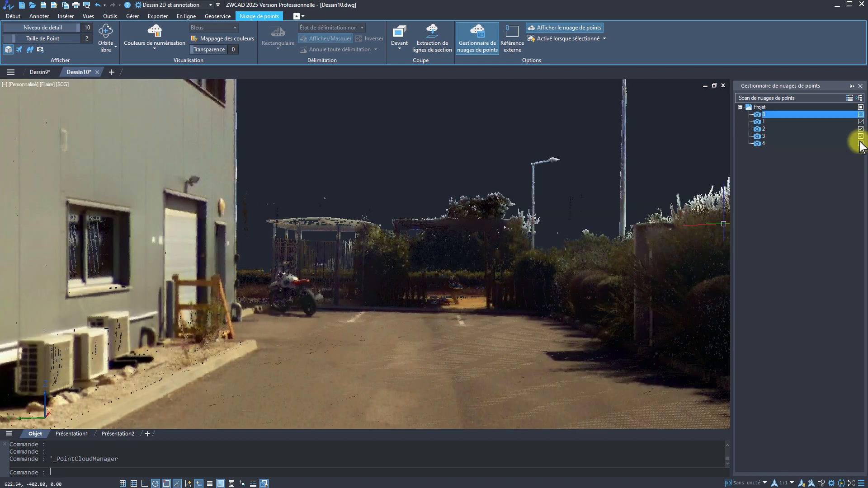
{"action": "left_click", "coordinate": [861, 144]}
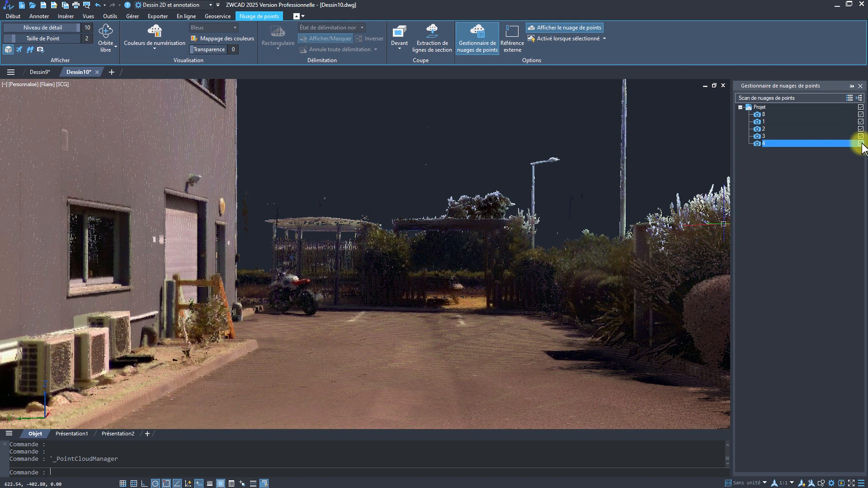